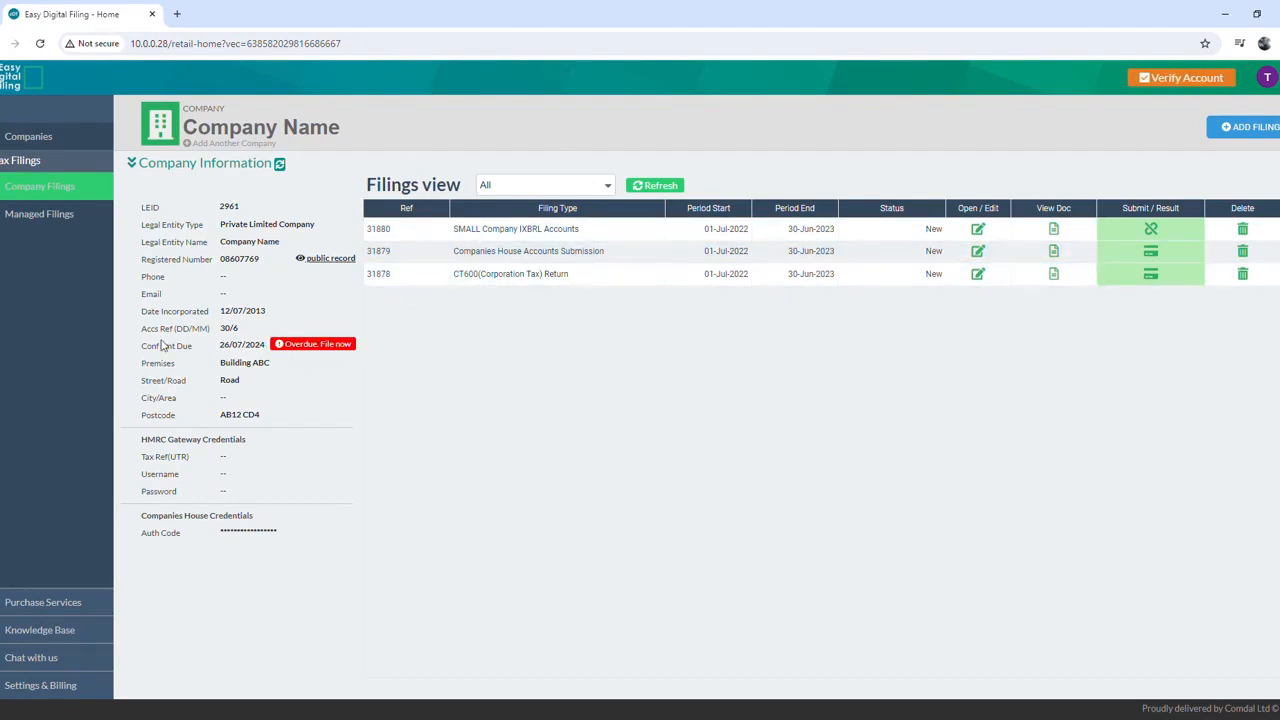
Step: Dismiss the overdue filing and create an Annual Confirmation Statement from the Companies House templates
left_click(289, 345)
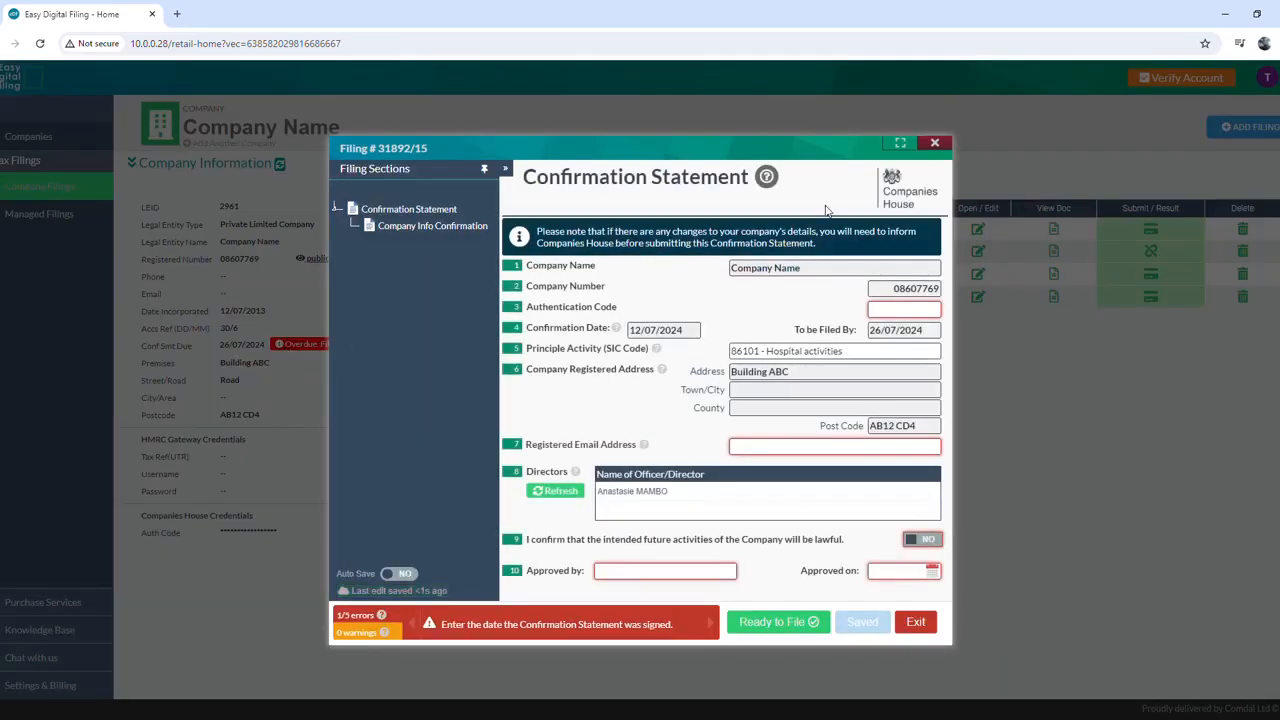
left_click(933, 144)
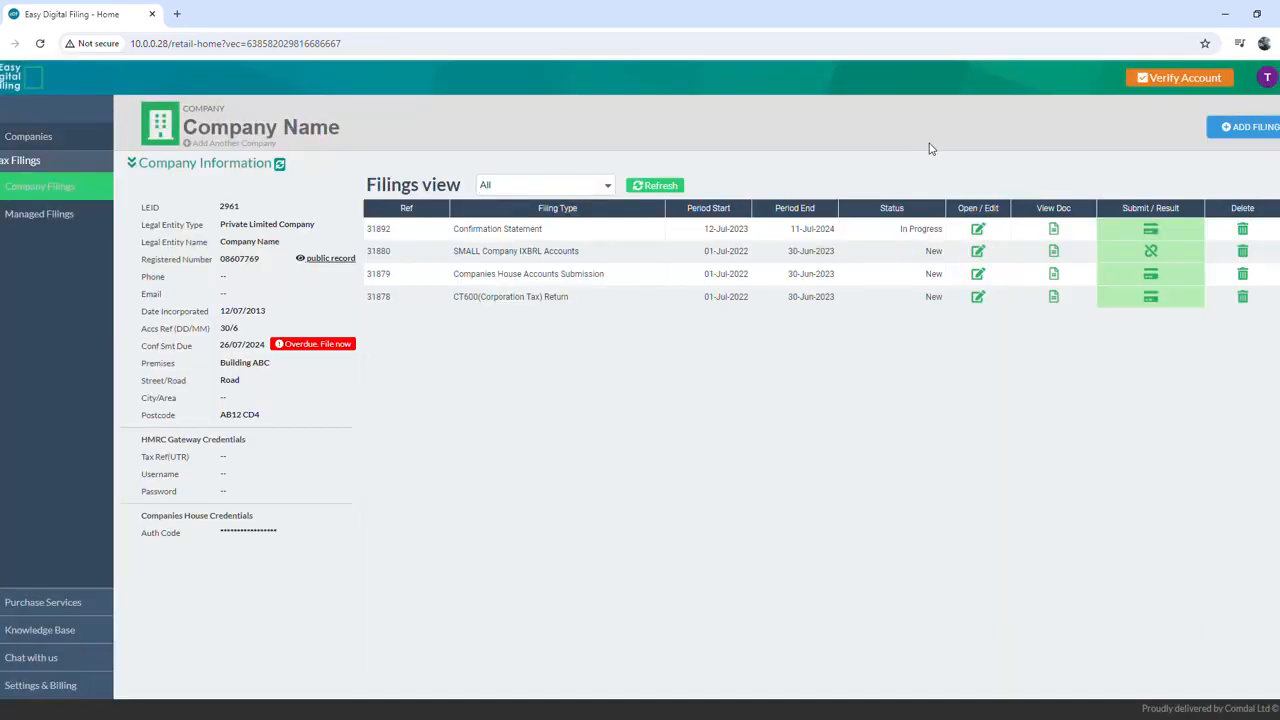
left_click(1246, 134)
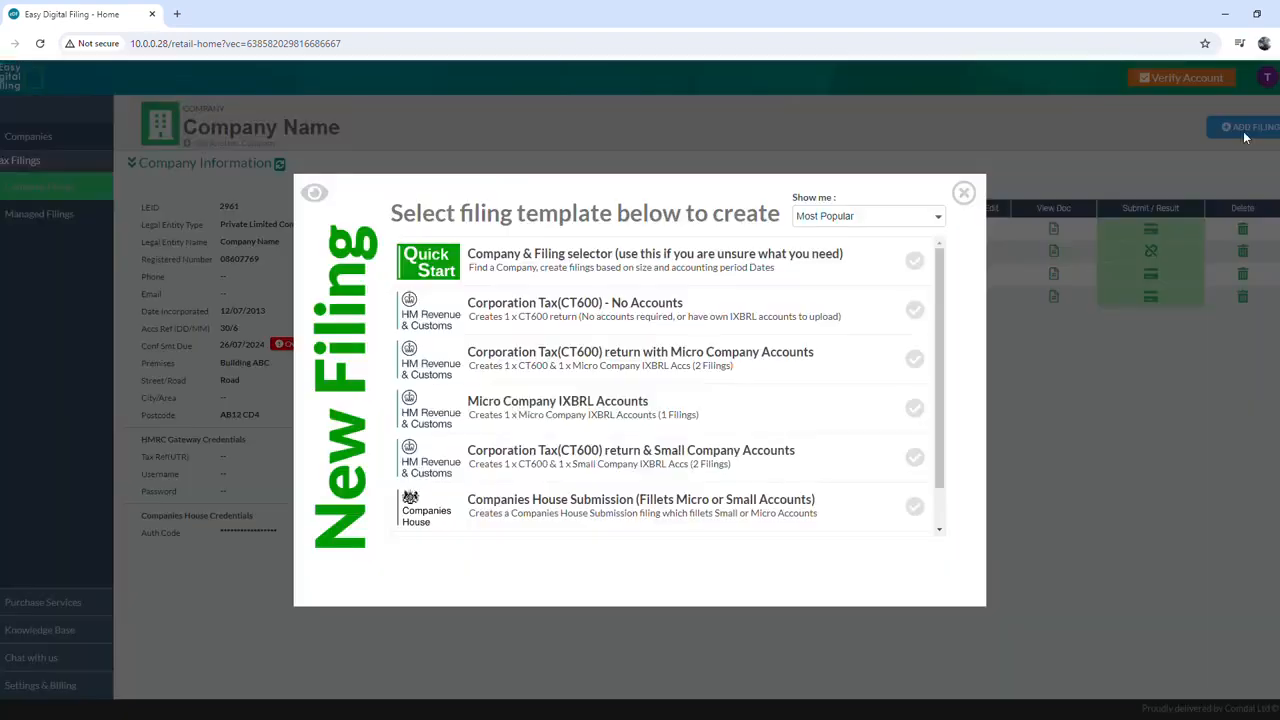
left_click(937, 217)
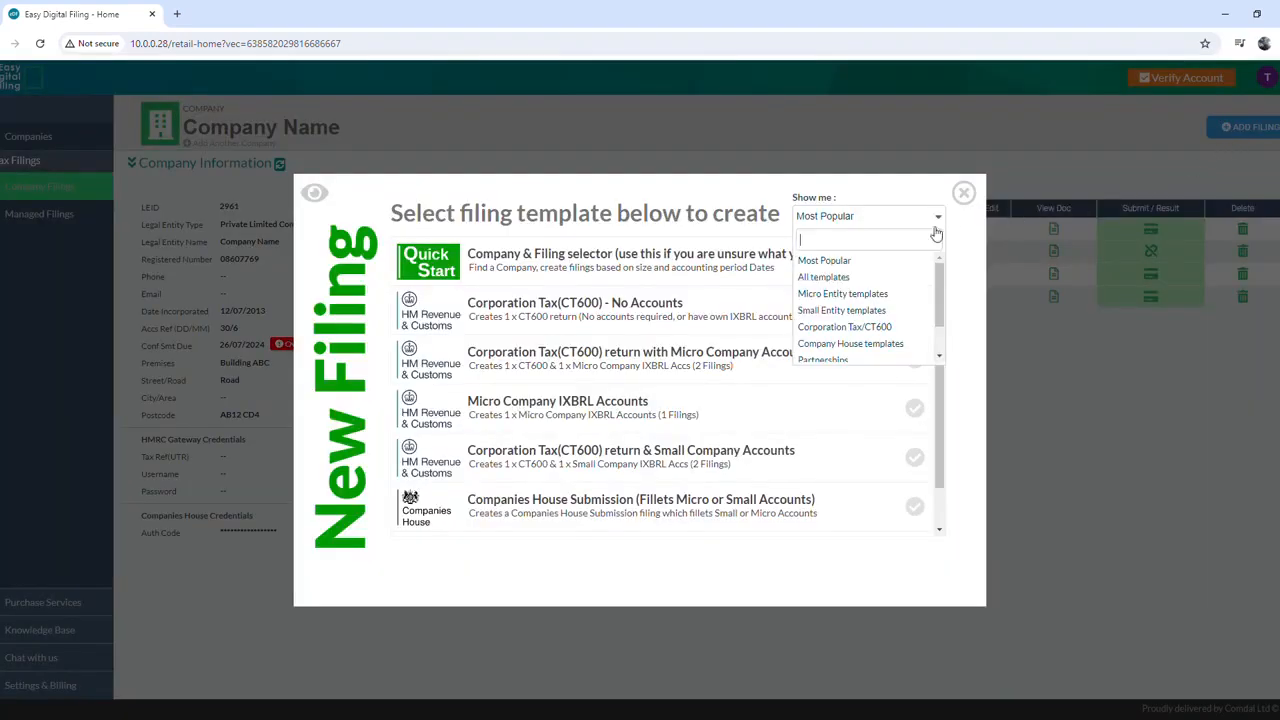
left_click(923, 343)
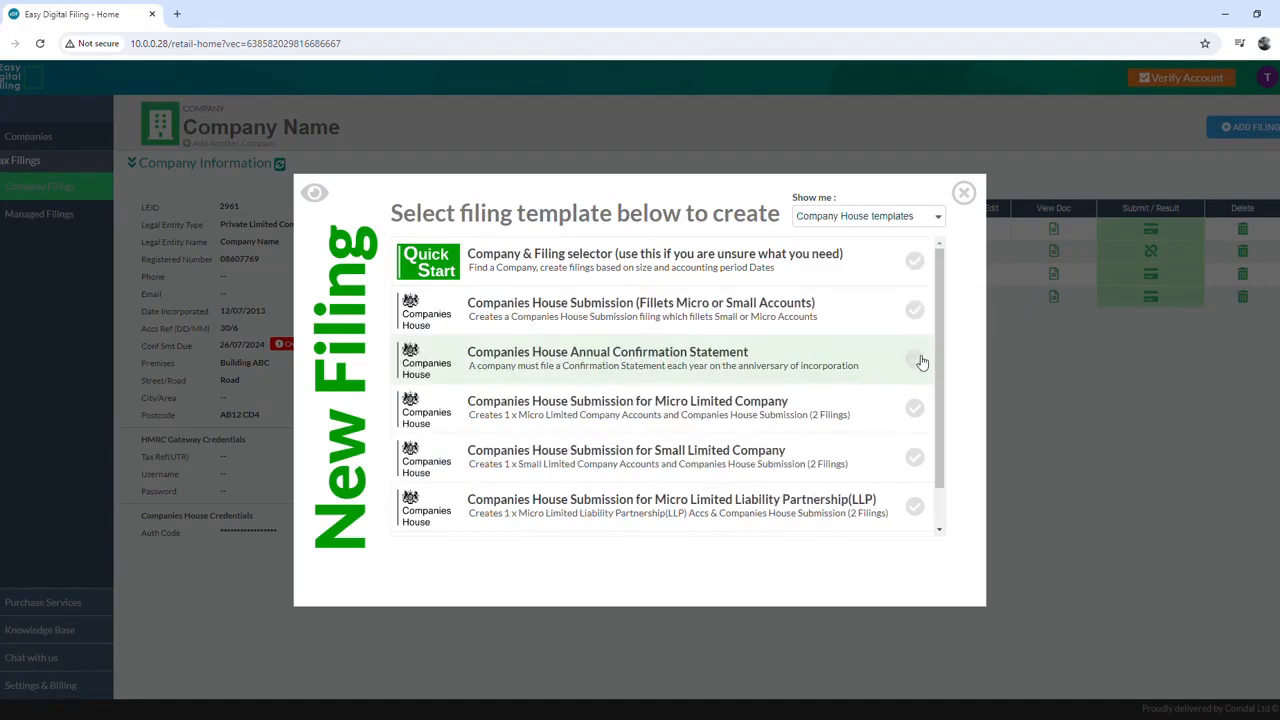
left_click(920, 361)
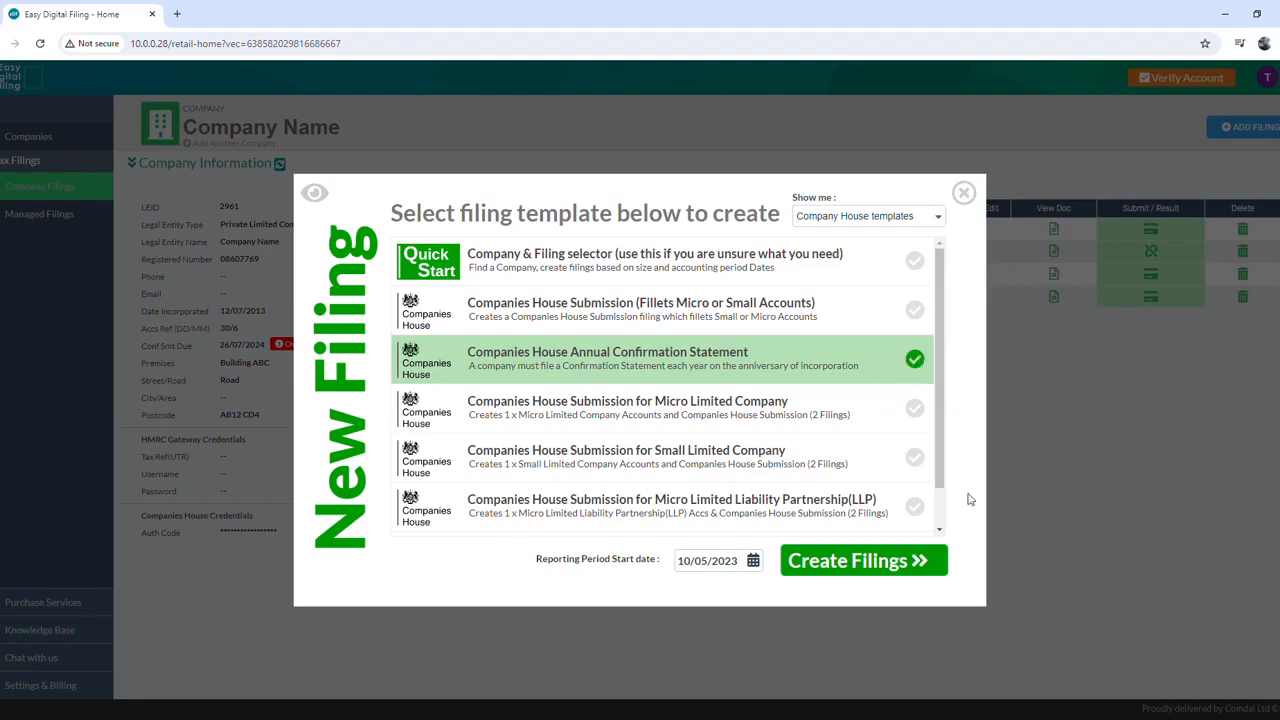
left_click(862, 561)
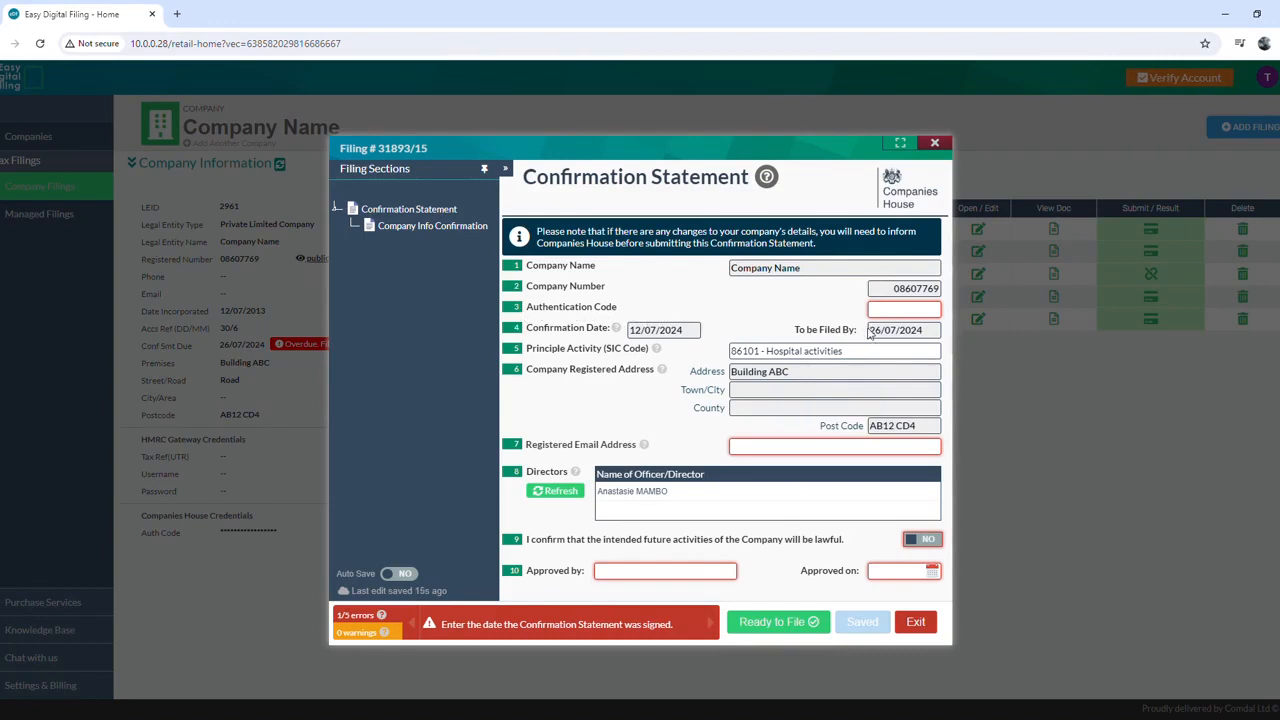
Step: Enter the company's Companies House authentication code
left_click(916, 312)
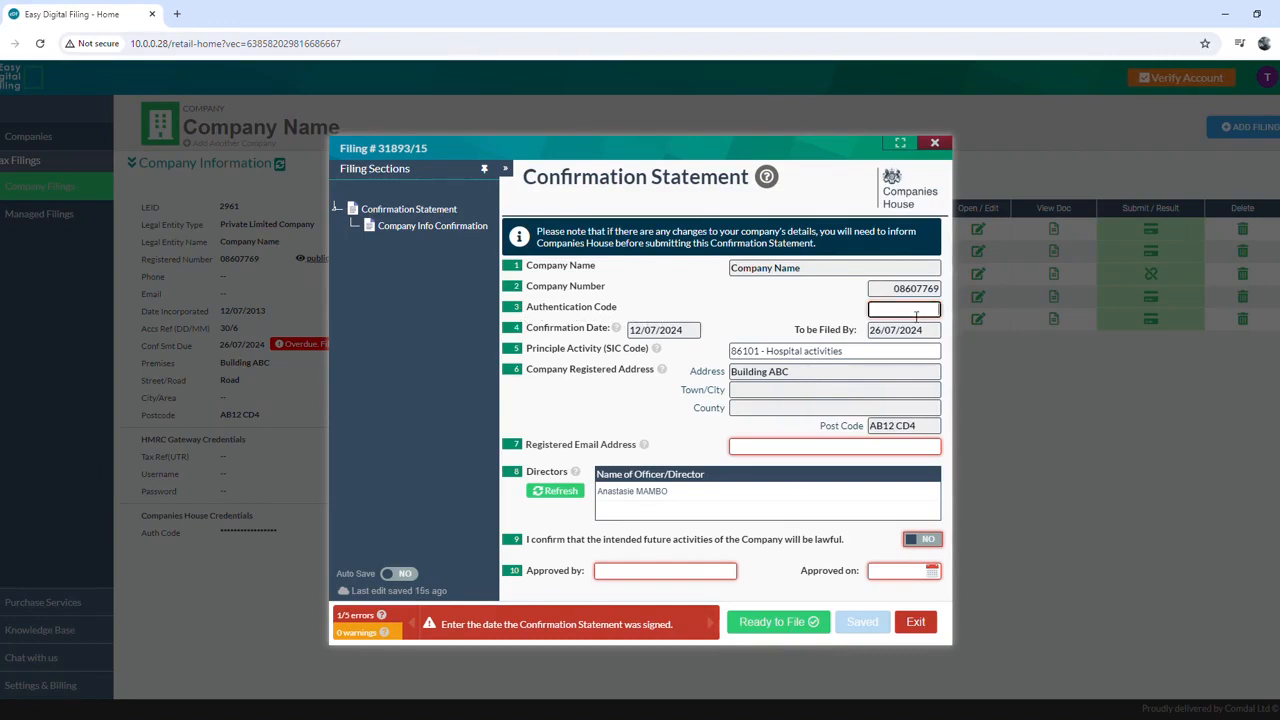
type("123456")
left_click(864, 318)
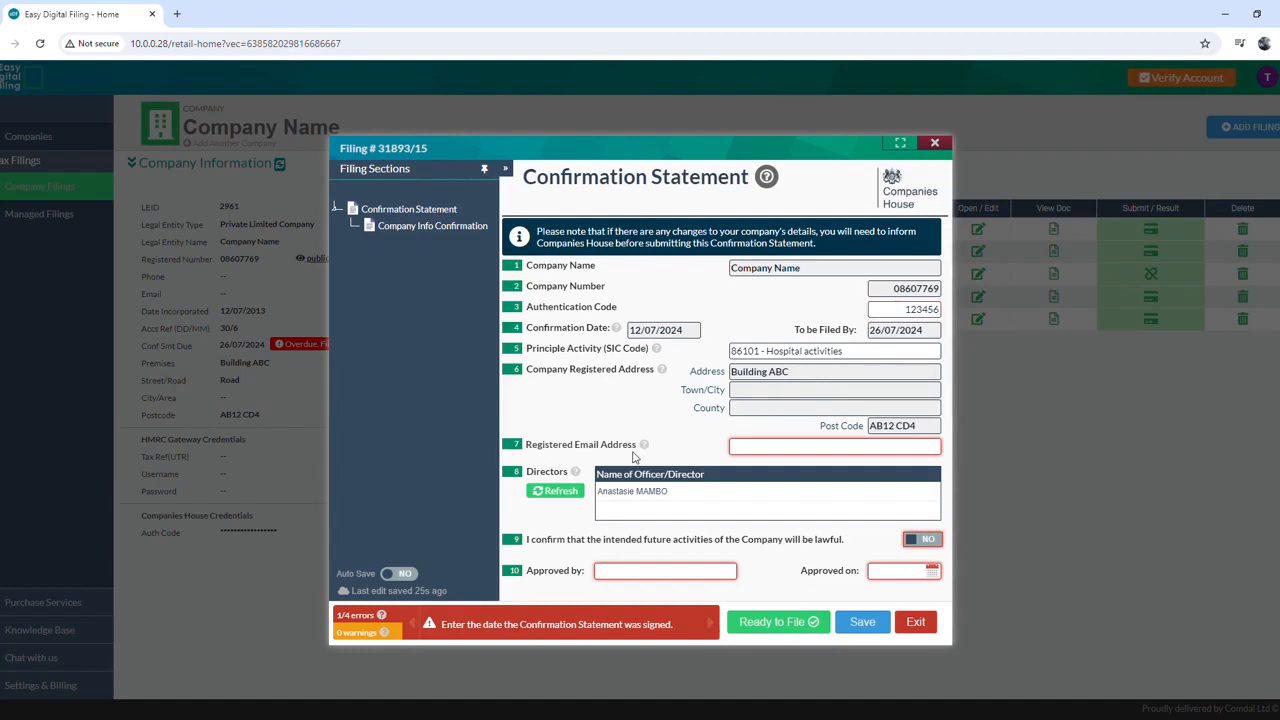
Step: Enter the company's registered email address
left_click(777, 452)
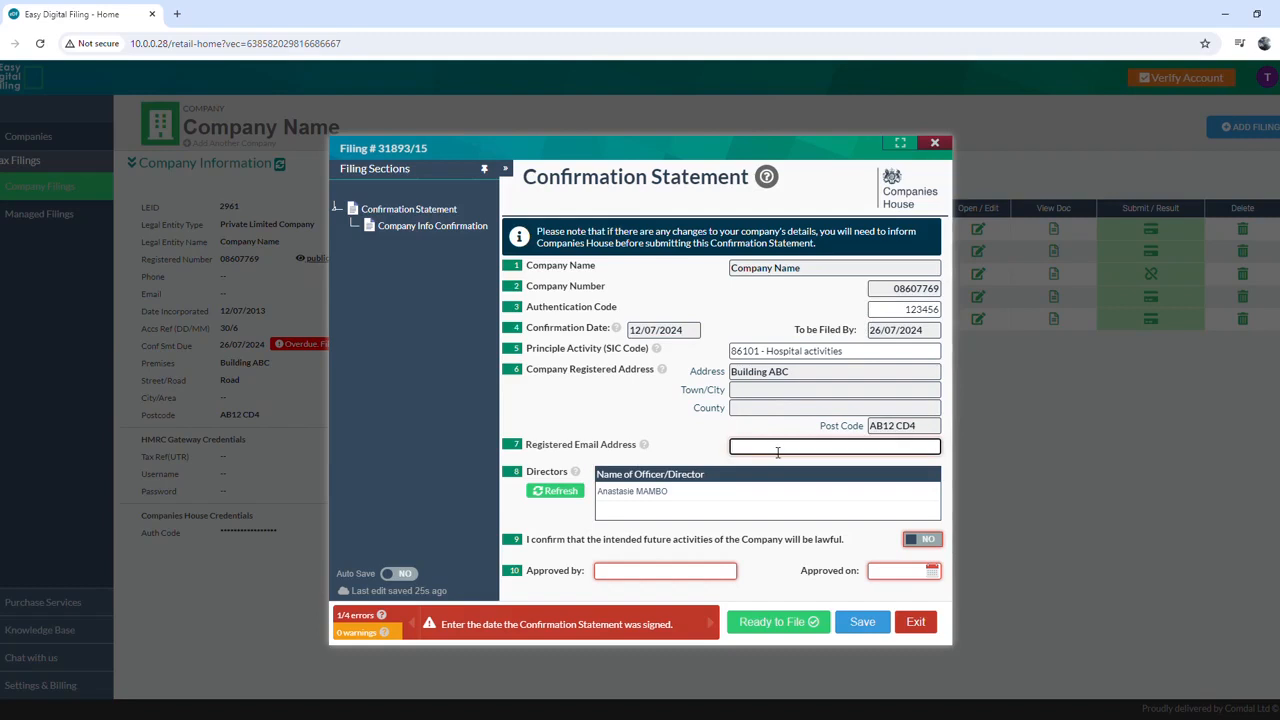
left_click(710, 455)
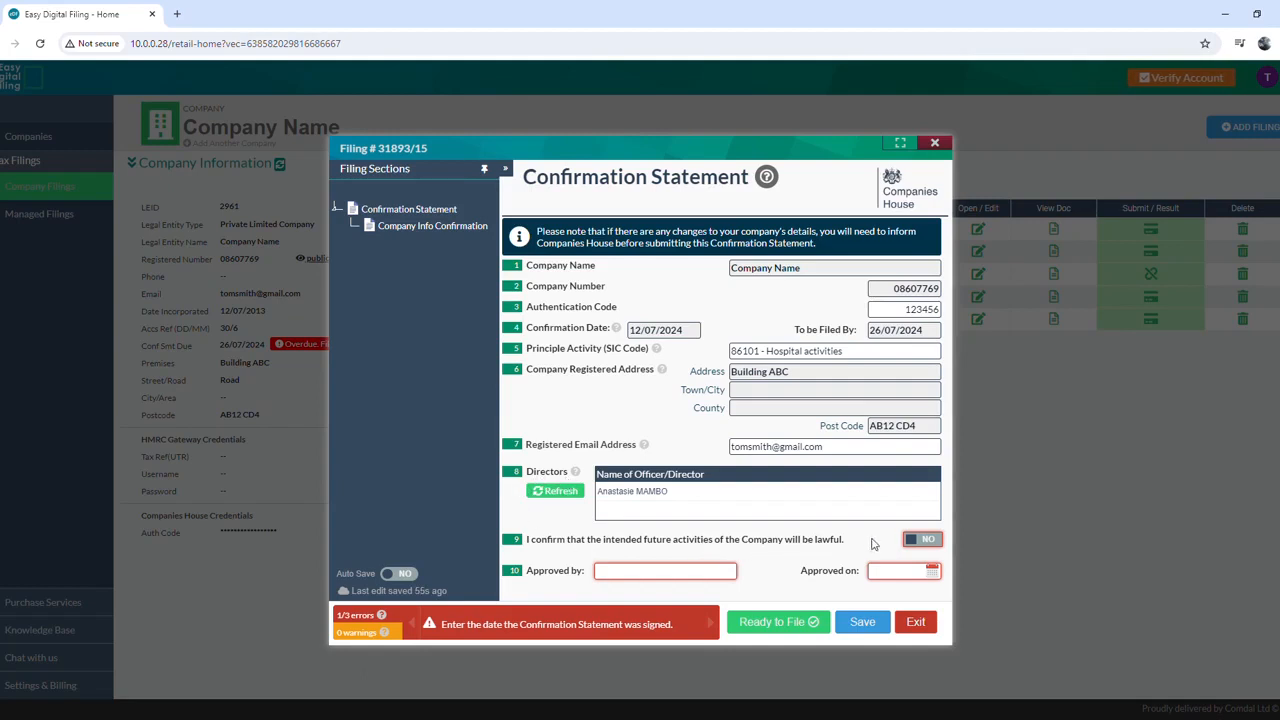
Step: Confirm future activities will be lawful and enter the approver's full name
left_click(926, 543)
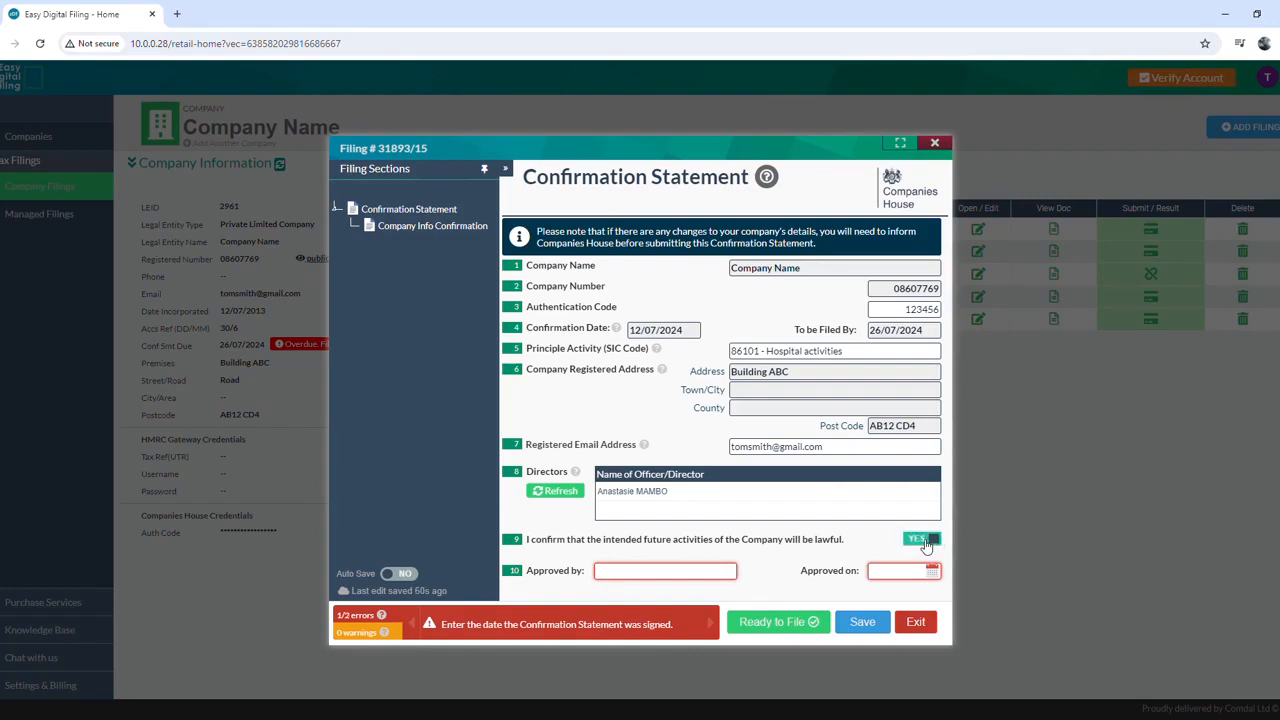
left_click(720, 572)
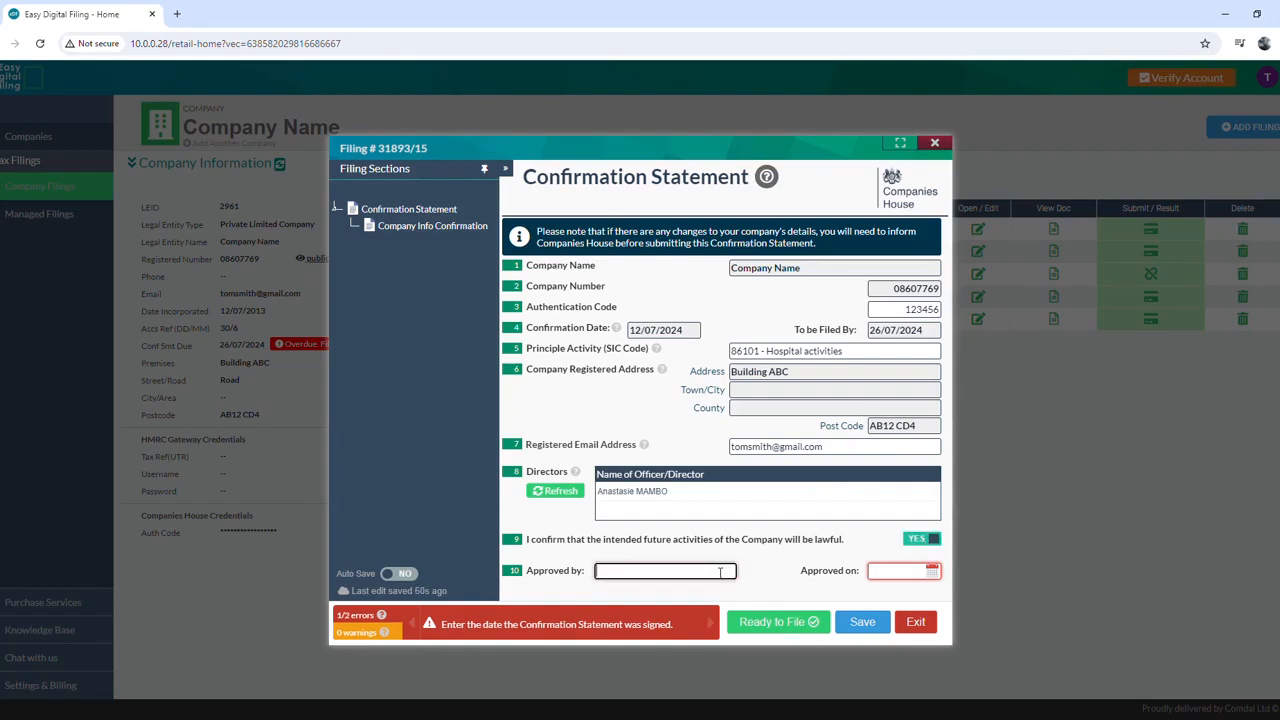
Step: Set the approval date to 21/08/2024, save, and mark filing 31893 Ready to File
left_click(893, 572)
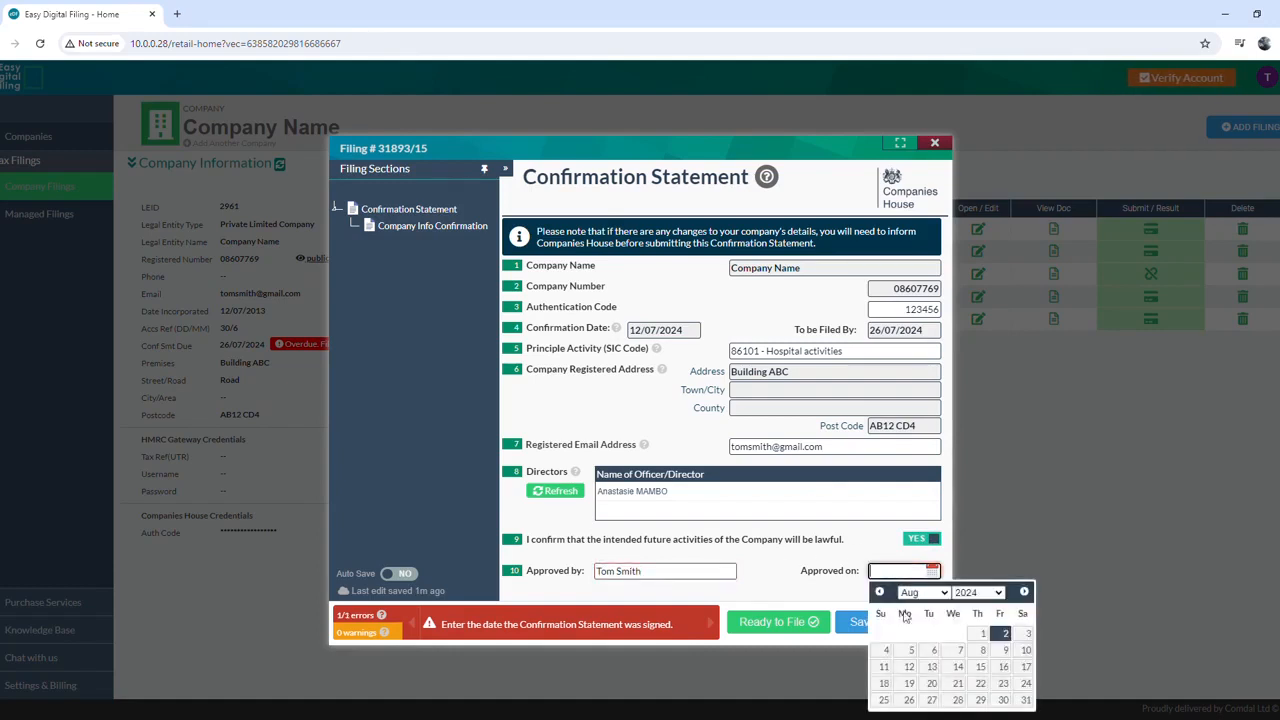
left_click(957, 684)
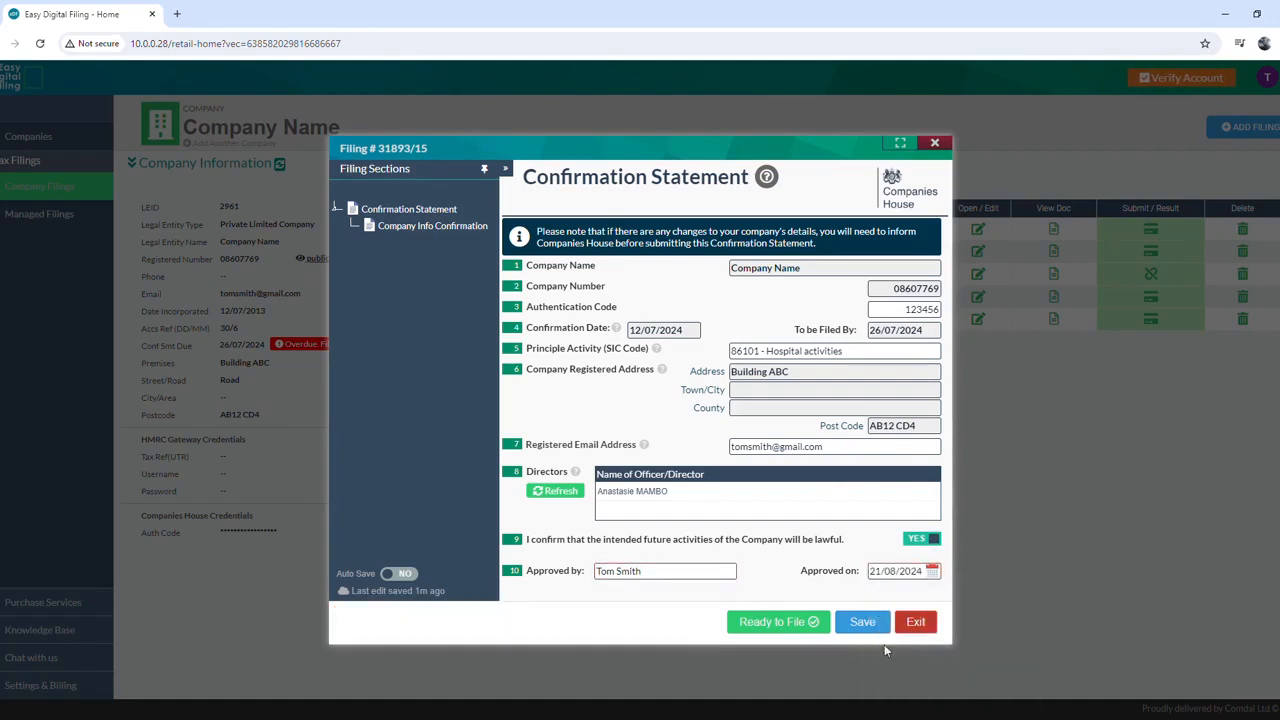
left_click(879, 630)
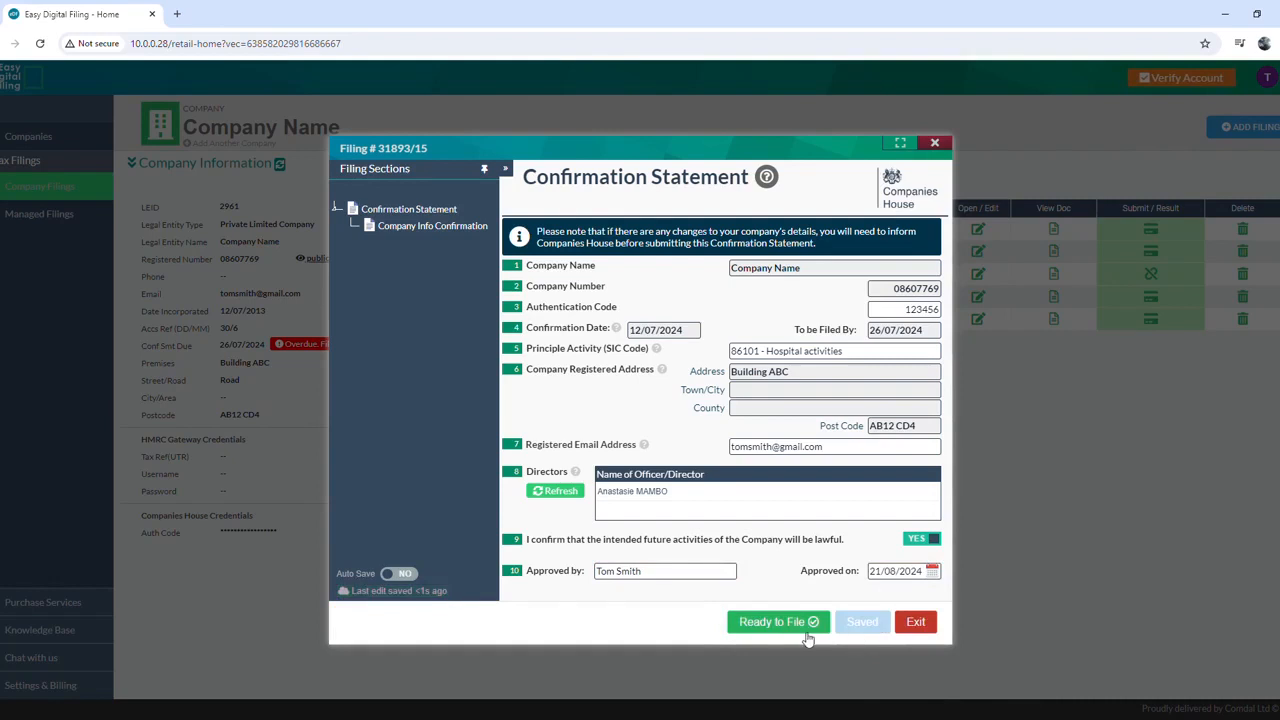
left_click(800, 626)
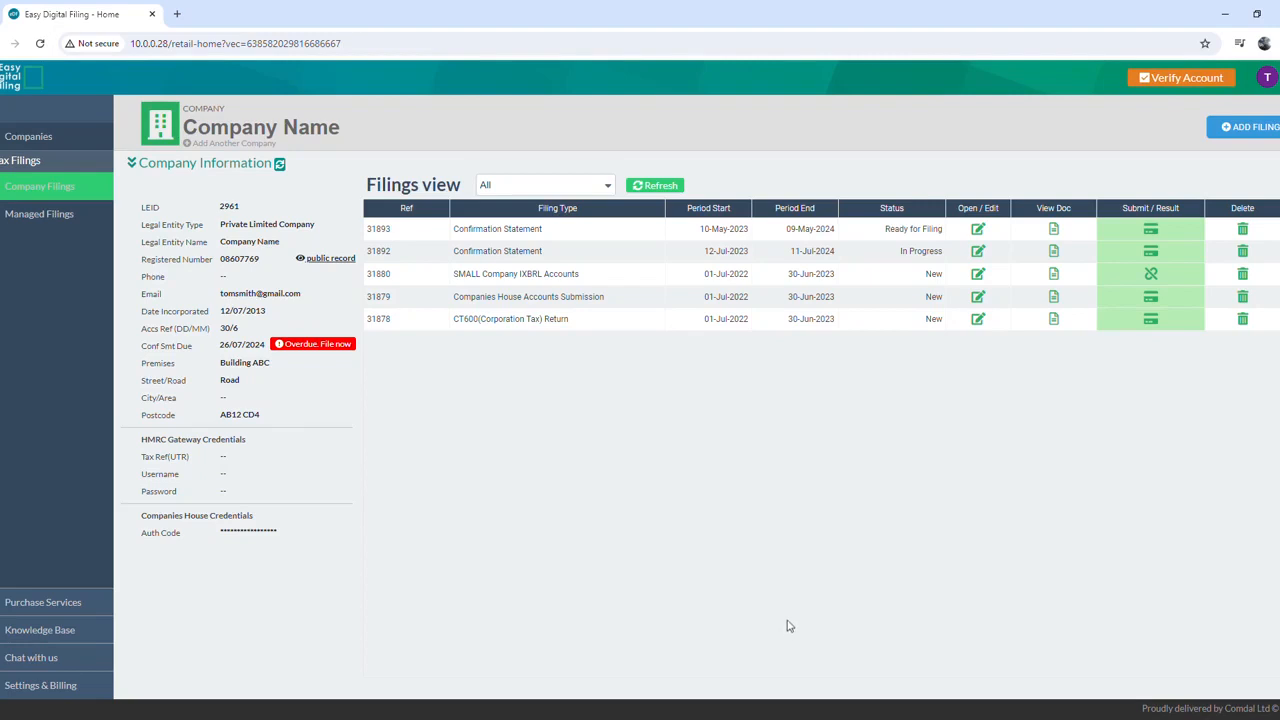
Step: Buy the £55.60 Confirmation Statement (Self File) package for filing 31893, paying with the card details
left_click(1153, 230)
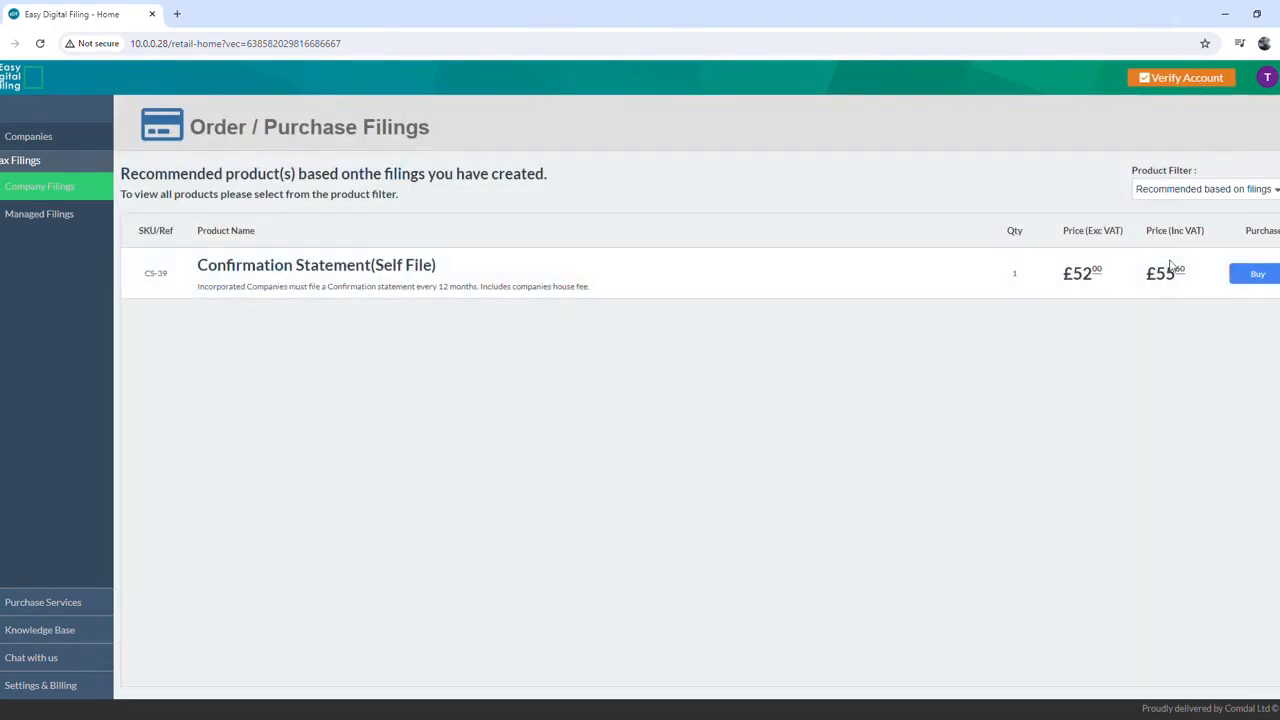
left_click(1240, 280)
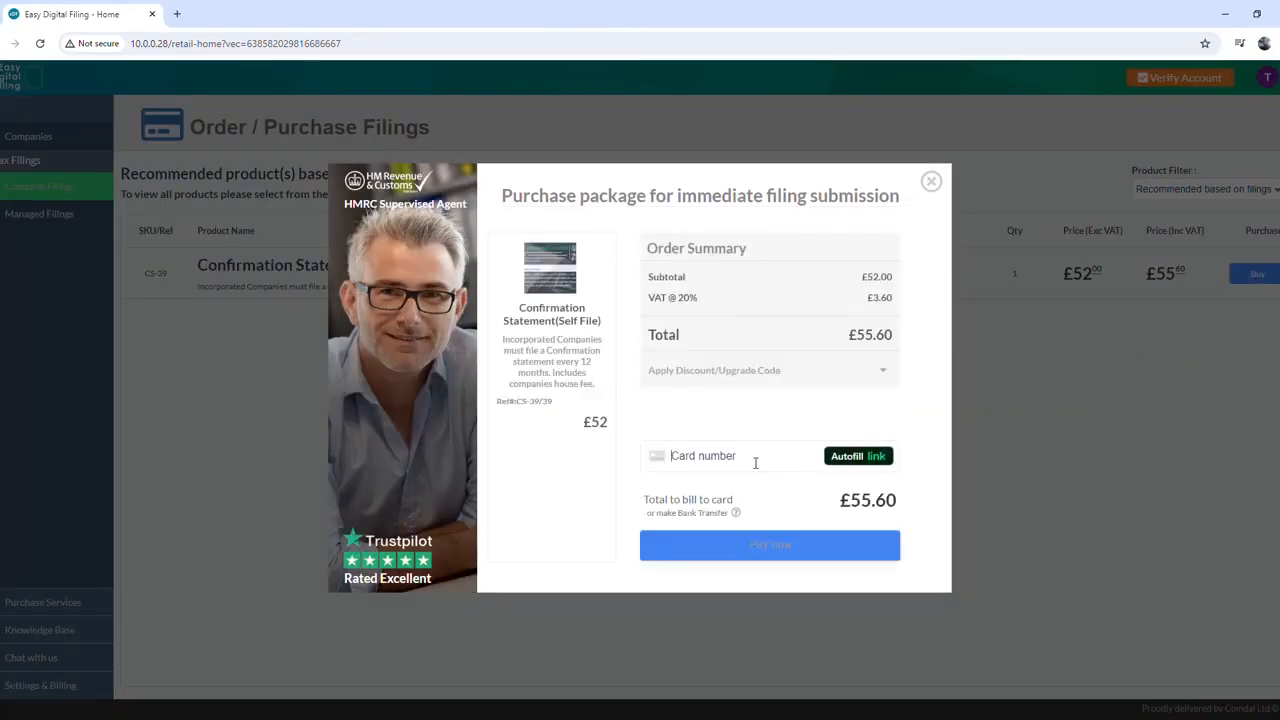
left_click(755, 460)
type("4111 1111 1111 1")
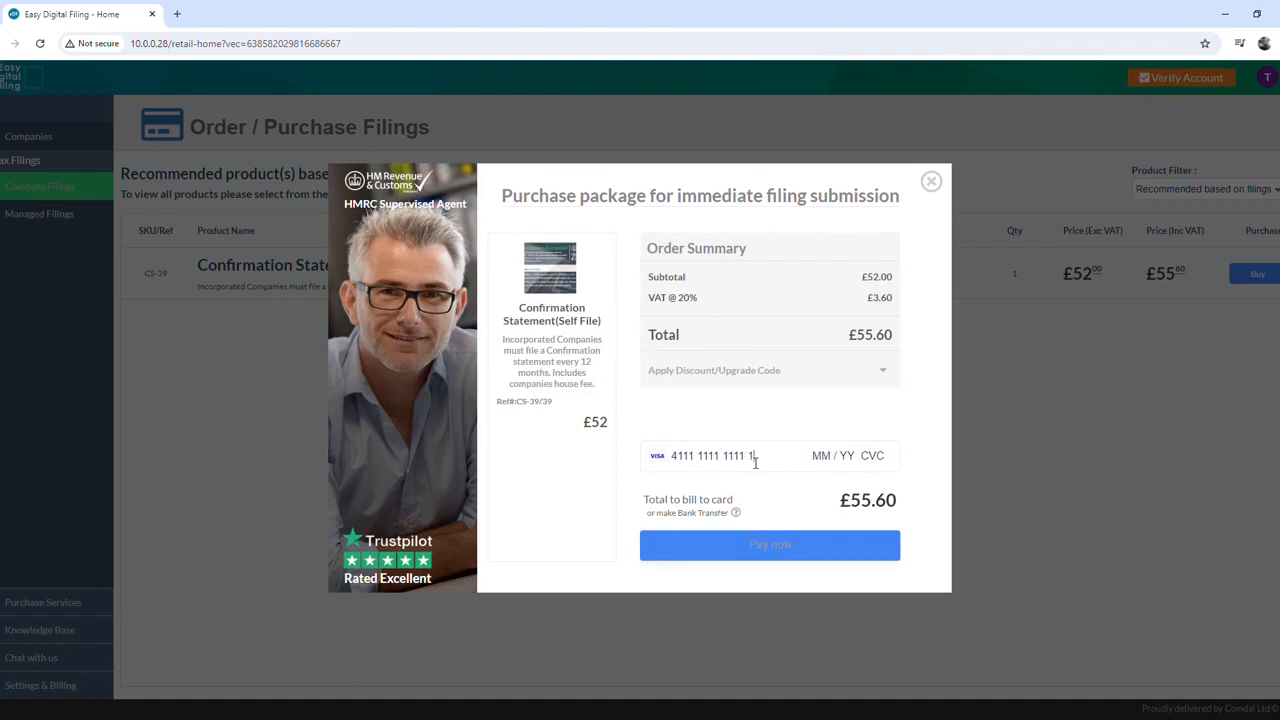
type("1111126123")
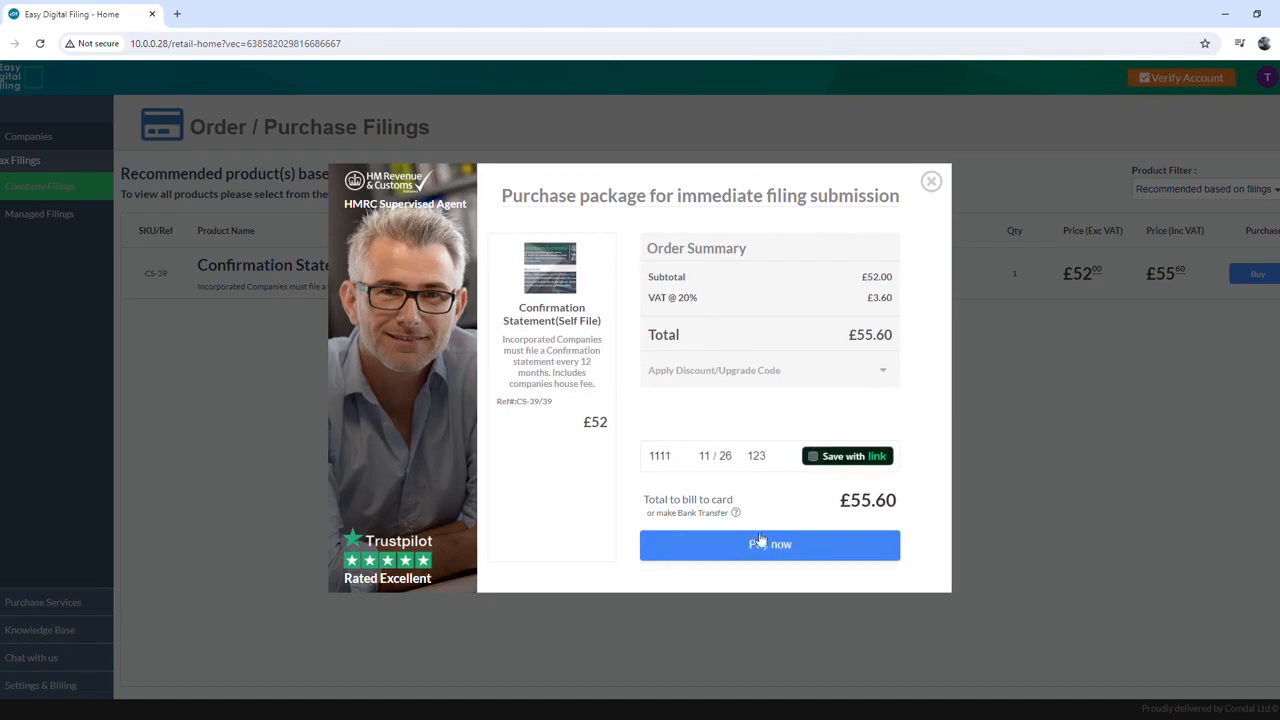
left_click(762, 549)
left_click(757, 547)
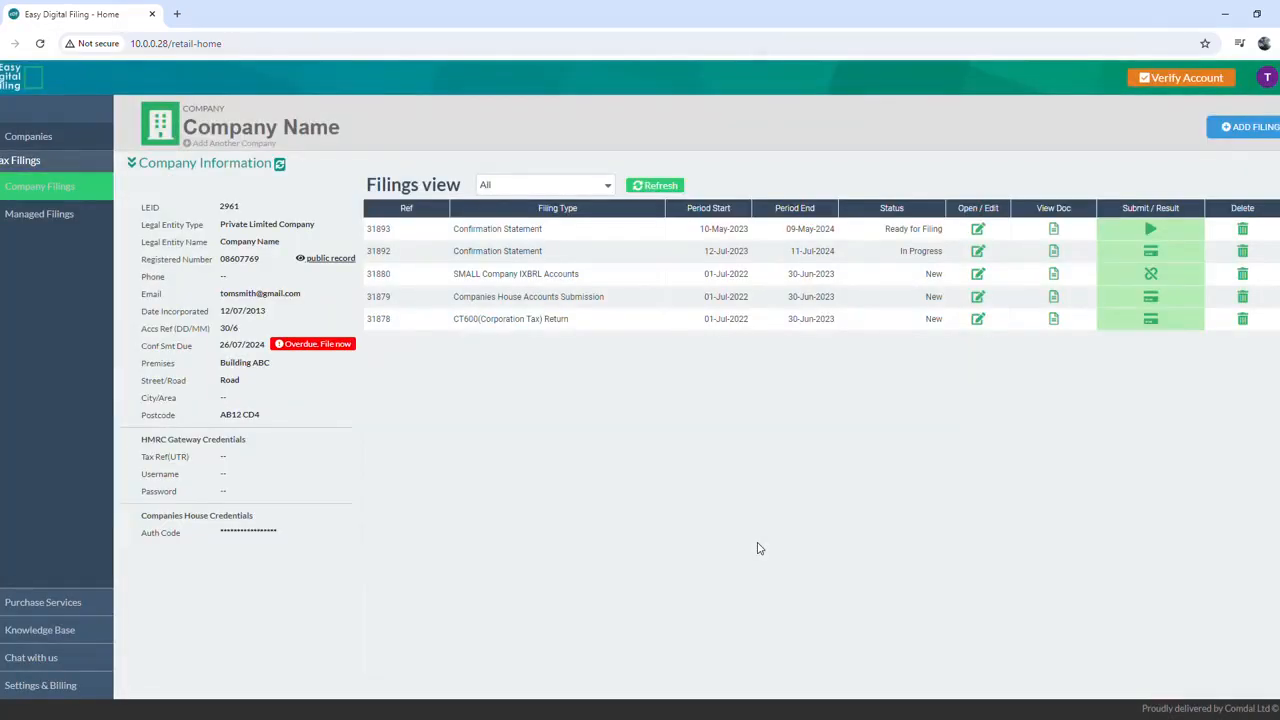
Step: Submit filing 31893 to Companies House and close the Filing Submission Received result
left_click(1150, 229)
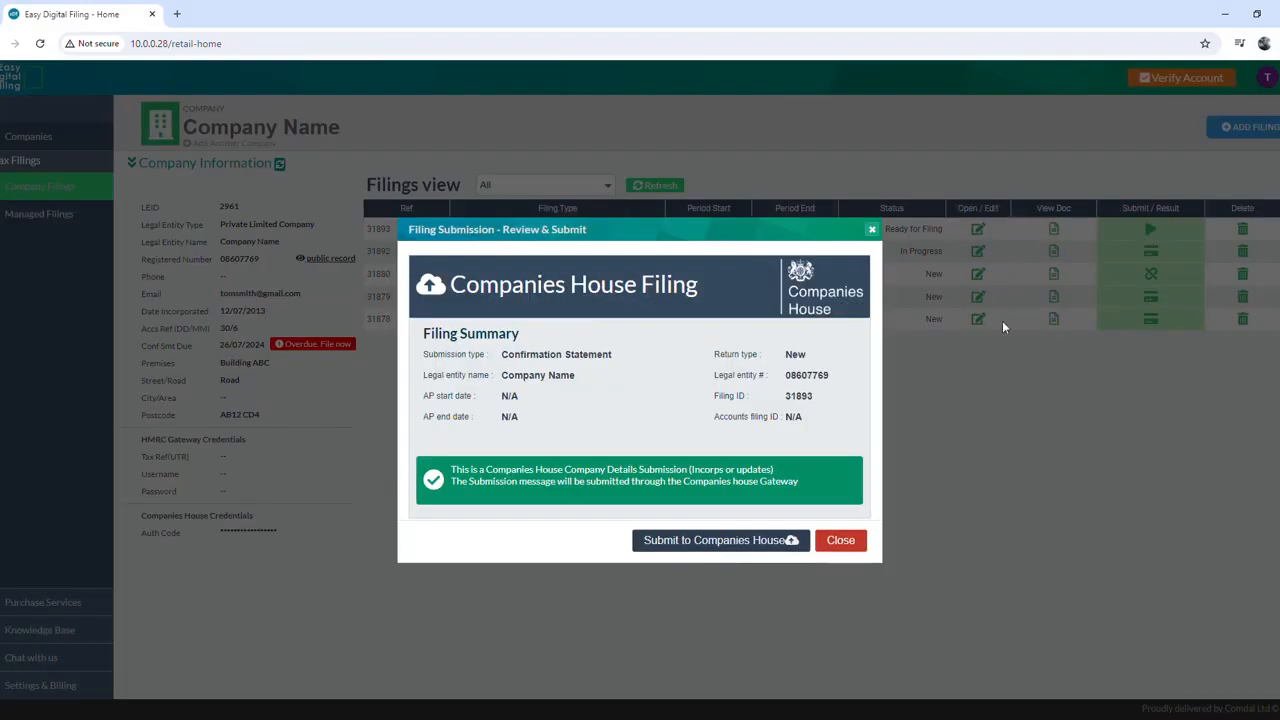
left_click(795, 540)
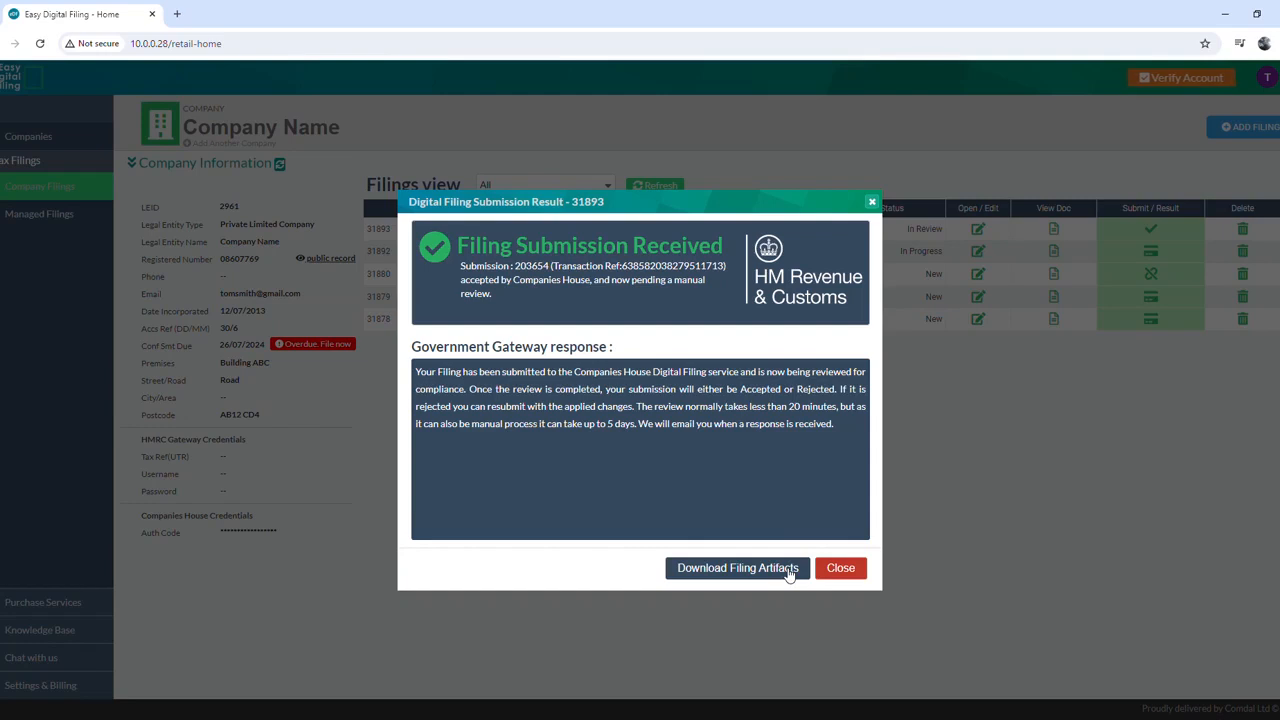
left_click(871, 201)
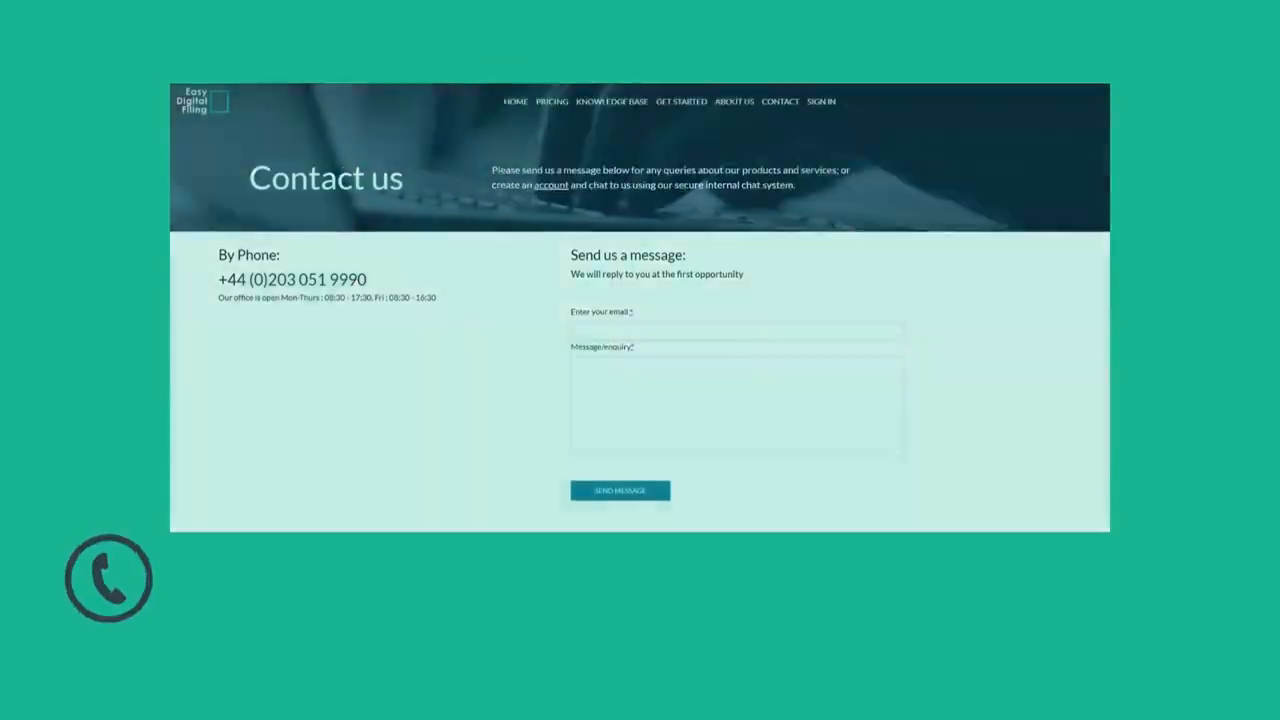